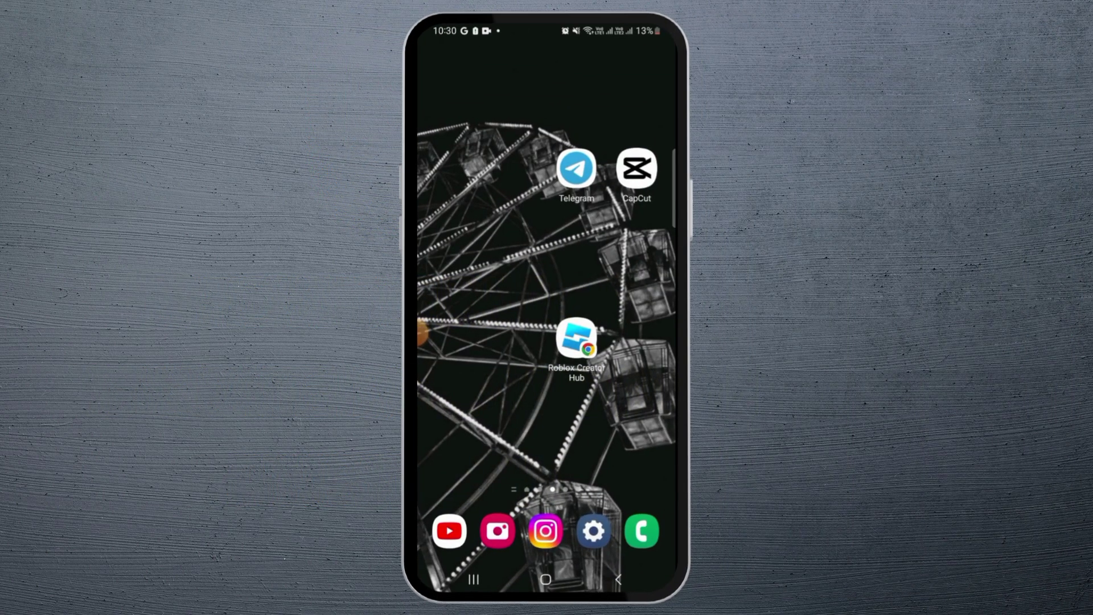
# Step: Launch Instagram from the dock and go to the direct messages inbox
pyautogui.click(546, 532)
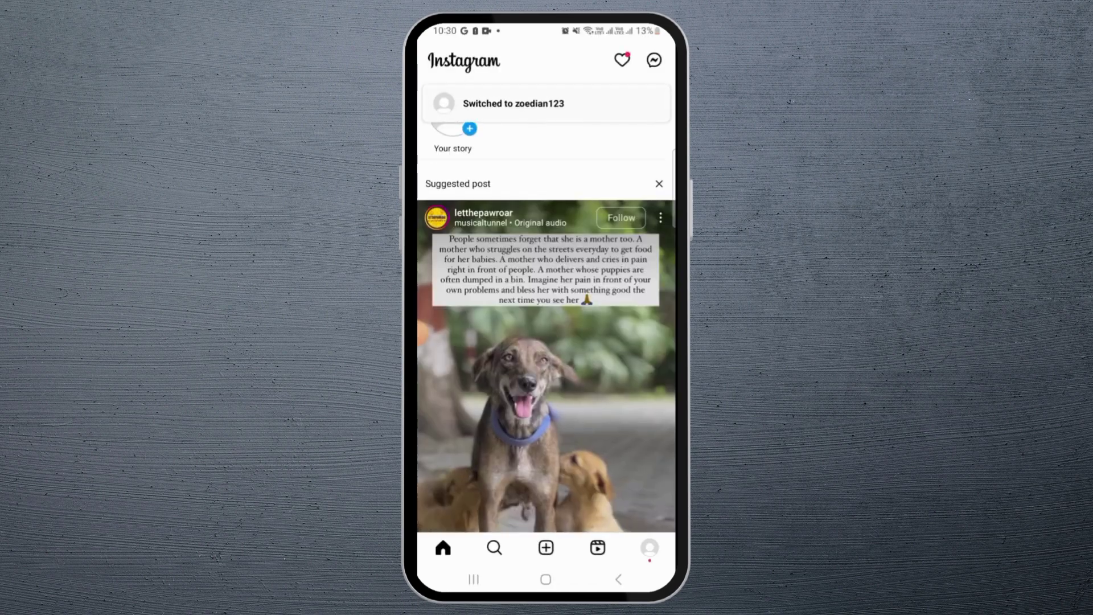
pyautogui.click(654, 59)
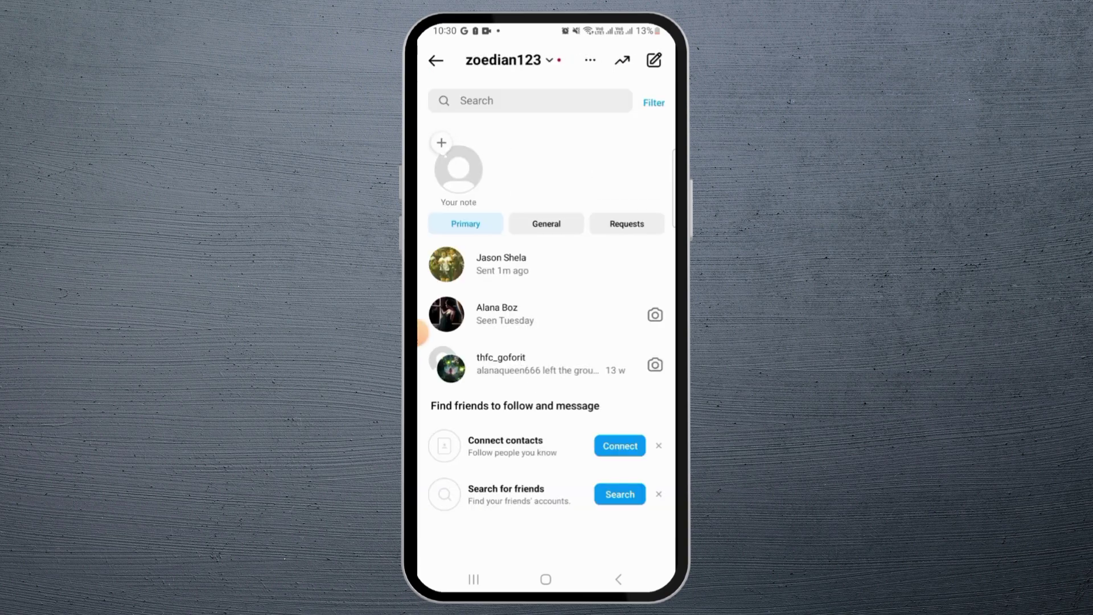
pyautogui.click(512, 264)
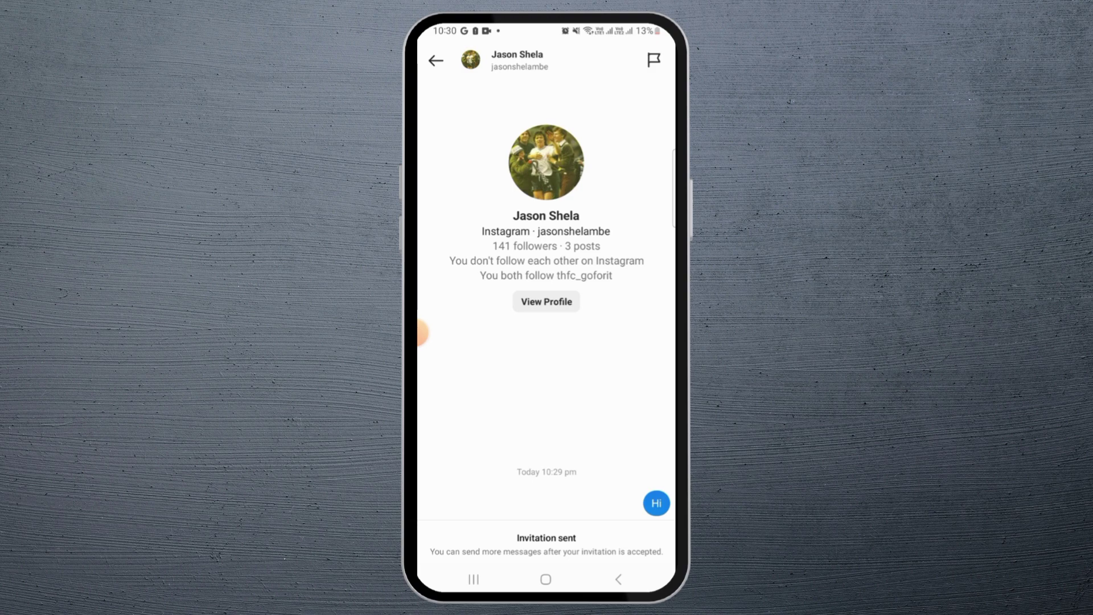
pyautogui.click(657, 503)
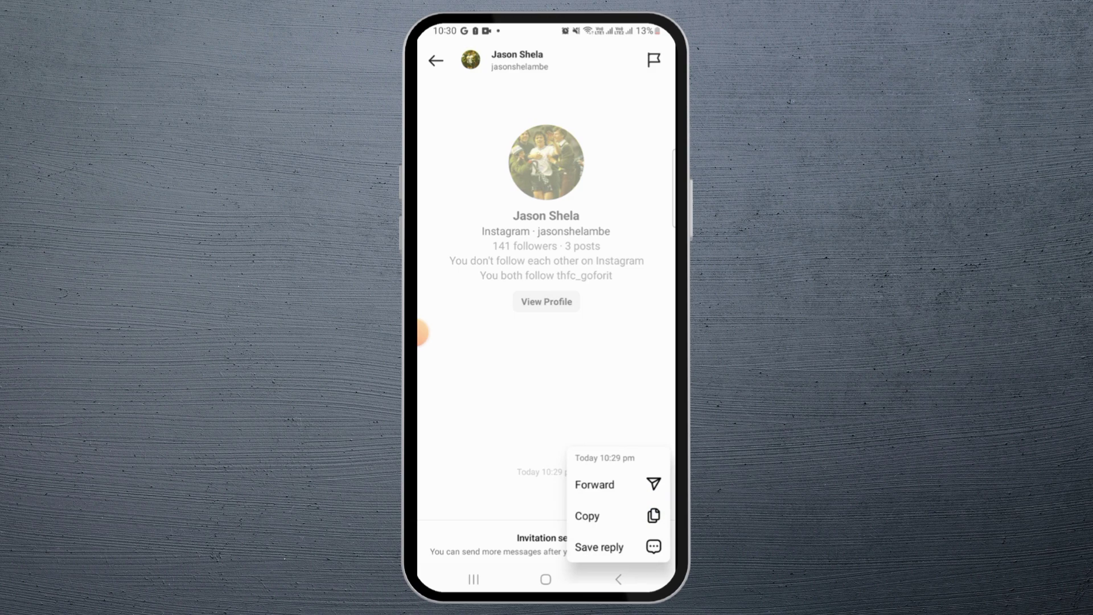
pyautogui.click(653, 514)
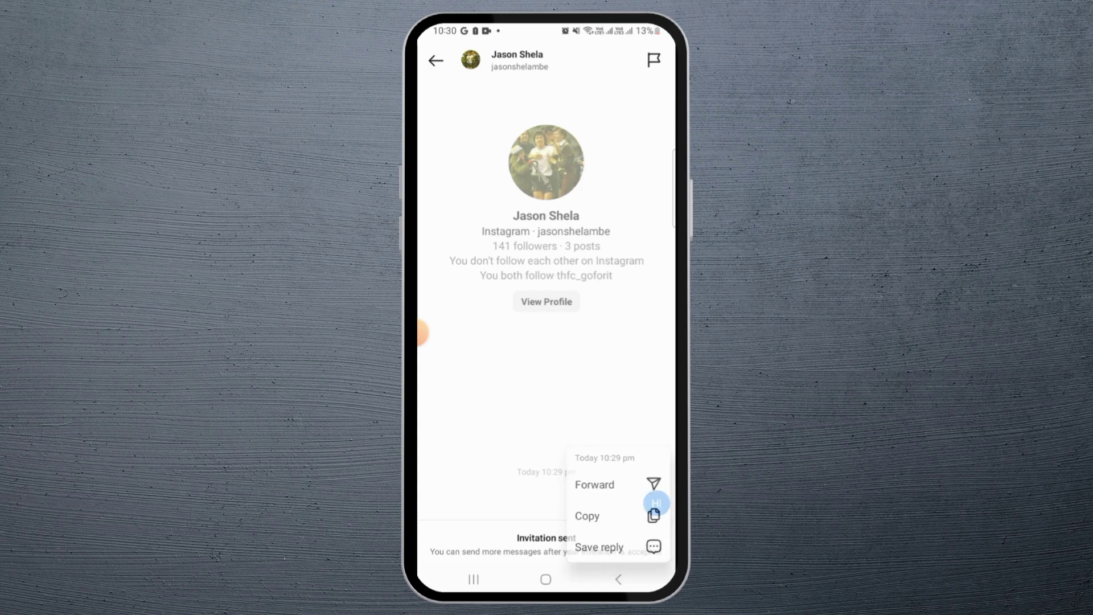
pyautogui.click(436, 59)
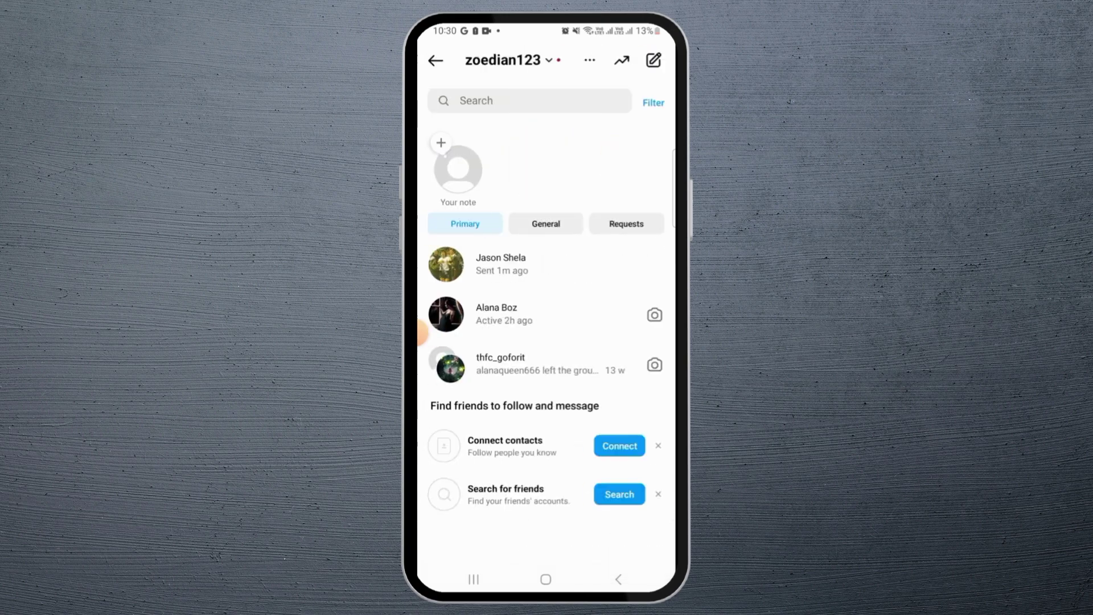
pyautogui.click(423, 329)
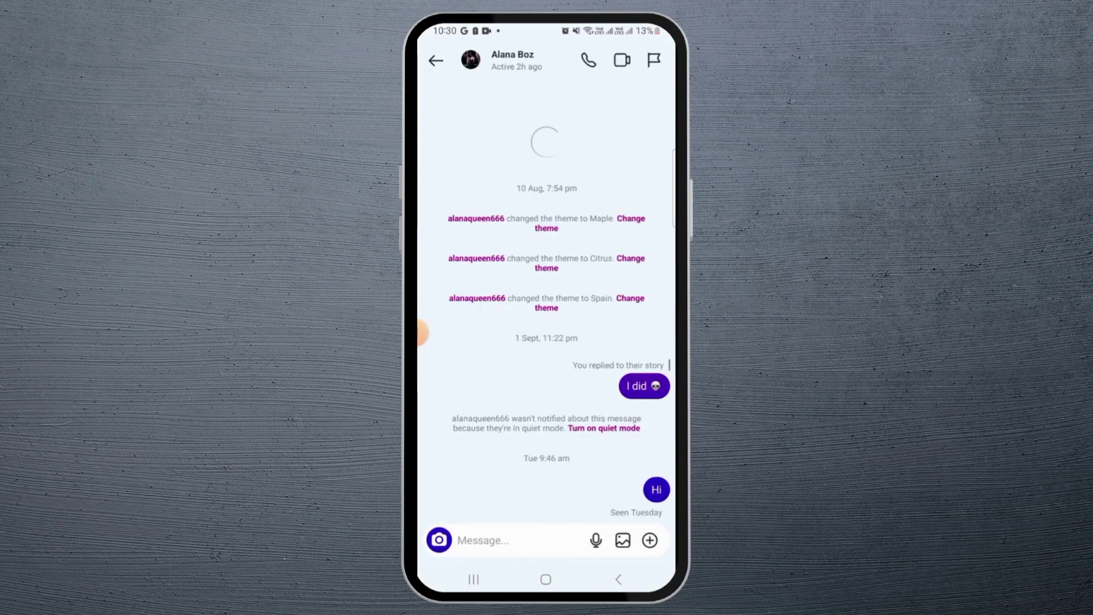
pyautogui.click(645, 386)
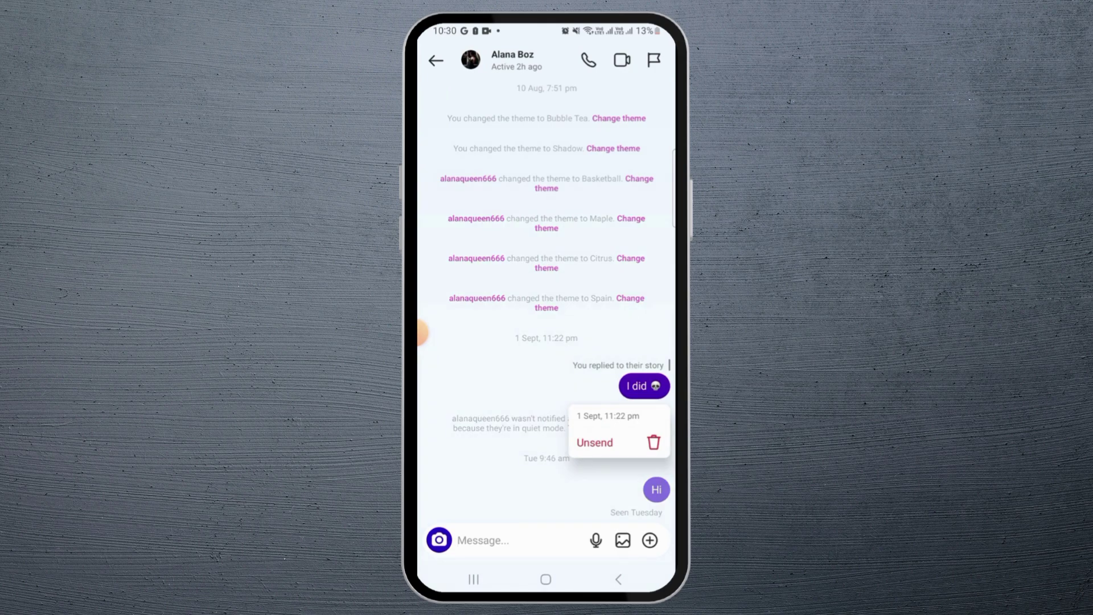
pyautogui.click(422, 333)
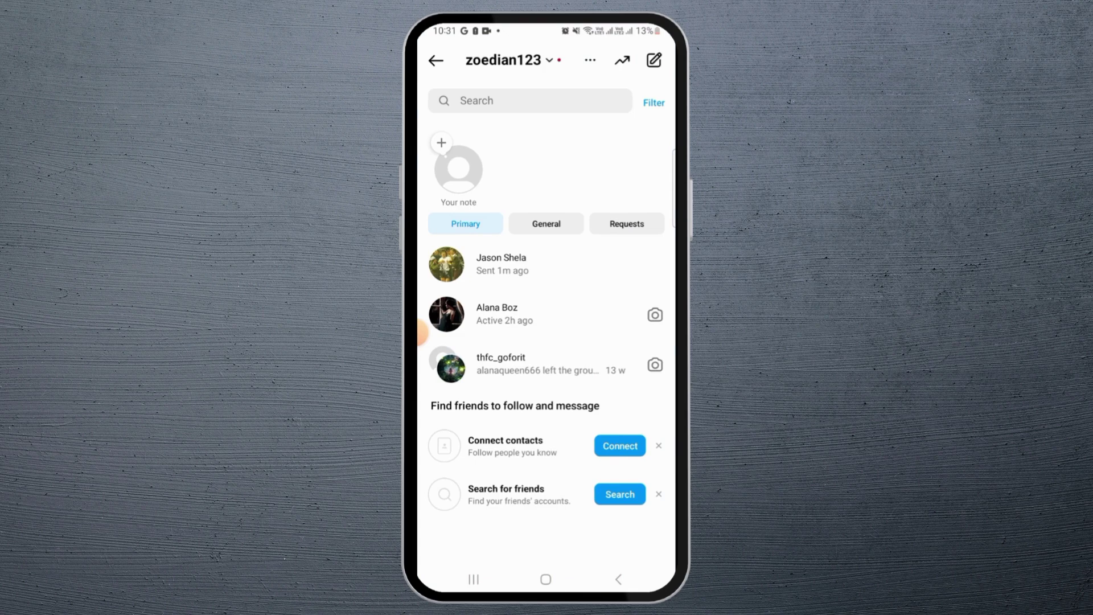
pyautogui.click(504, 265)
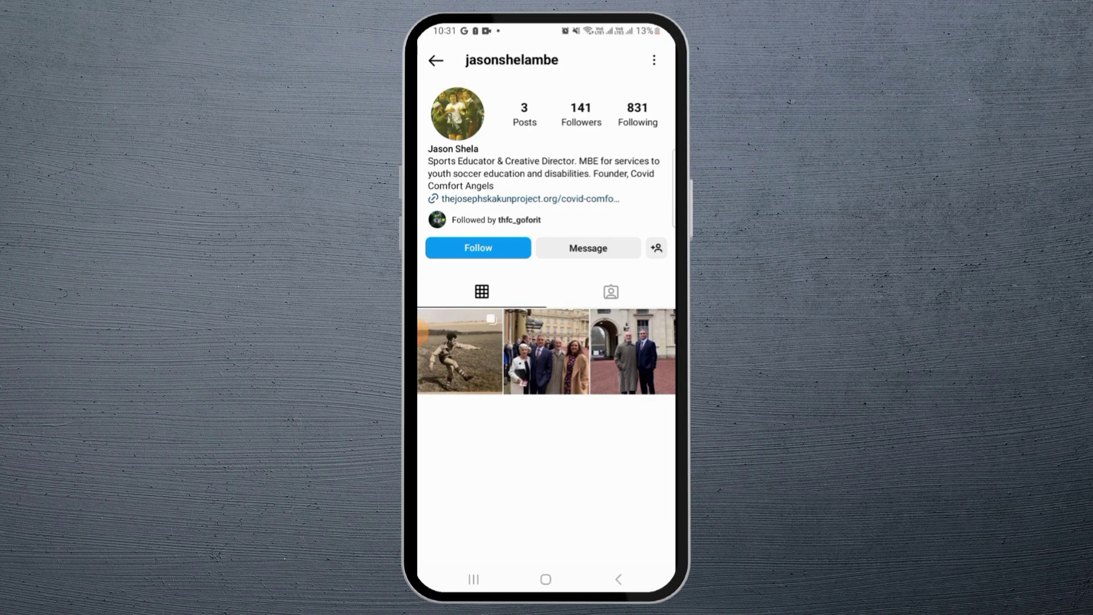
pyautogui.click(654, 60)
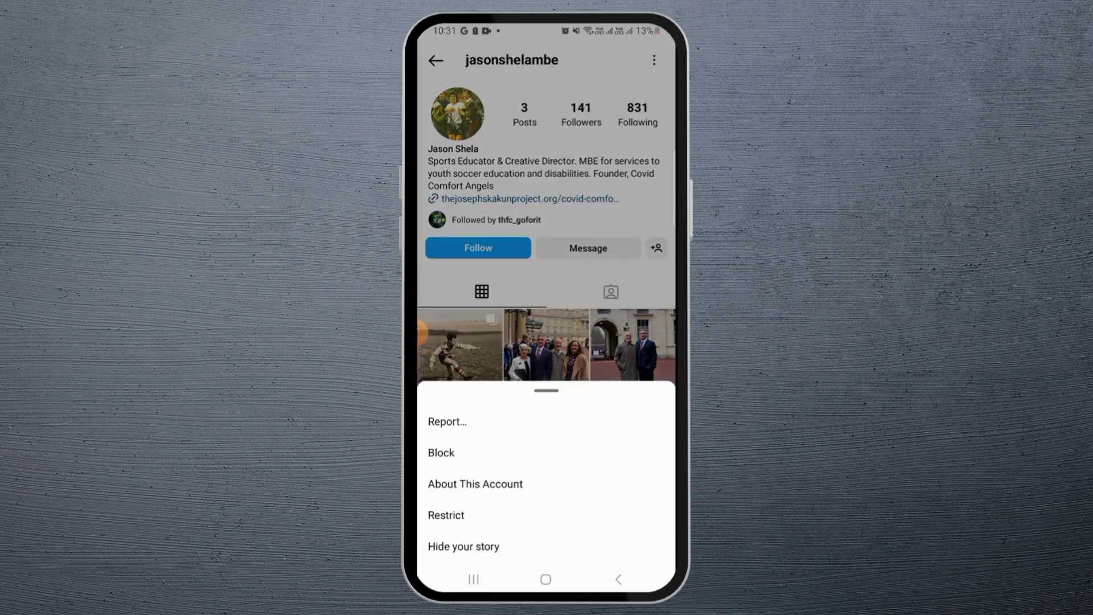
pyautogui.click(423, 335)
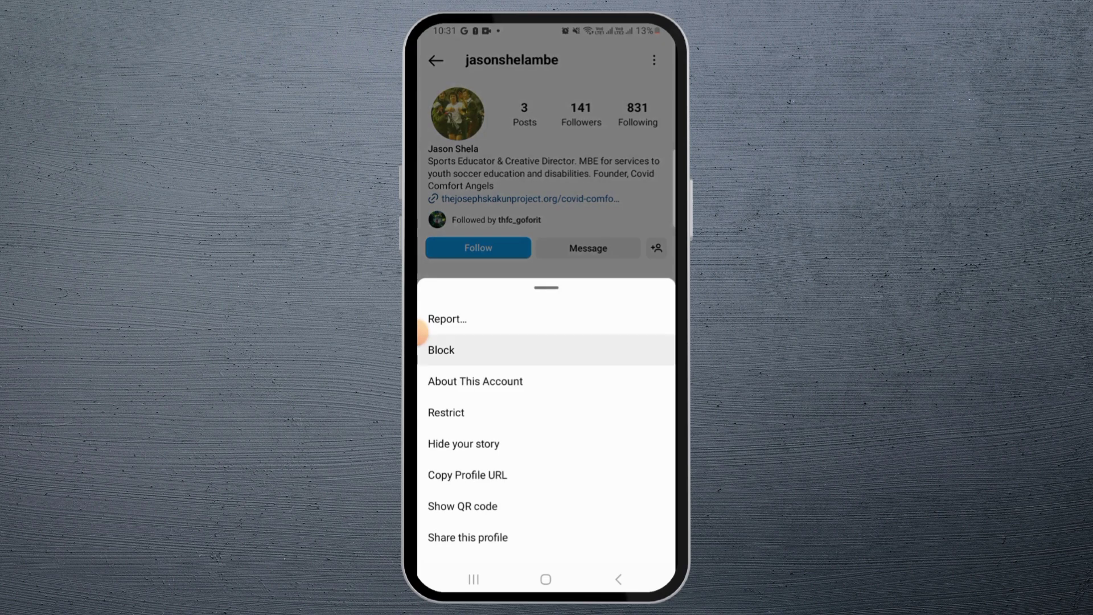
pyautogui.click(546, 484)
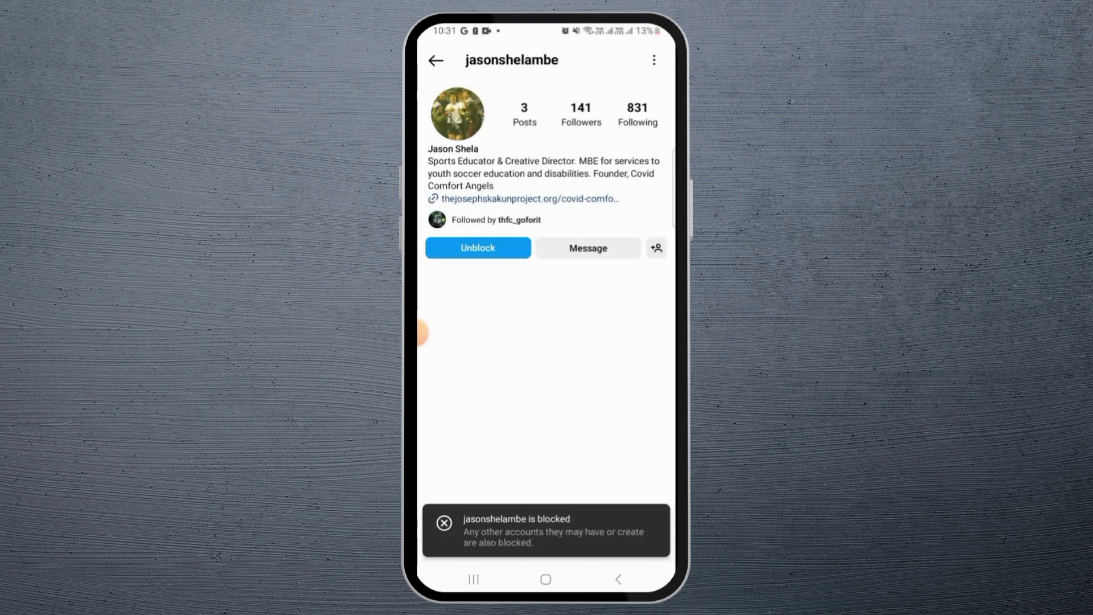
pyautogui.press('Escape')
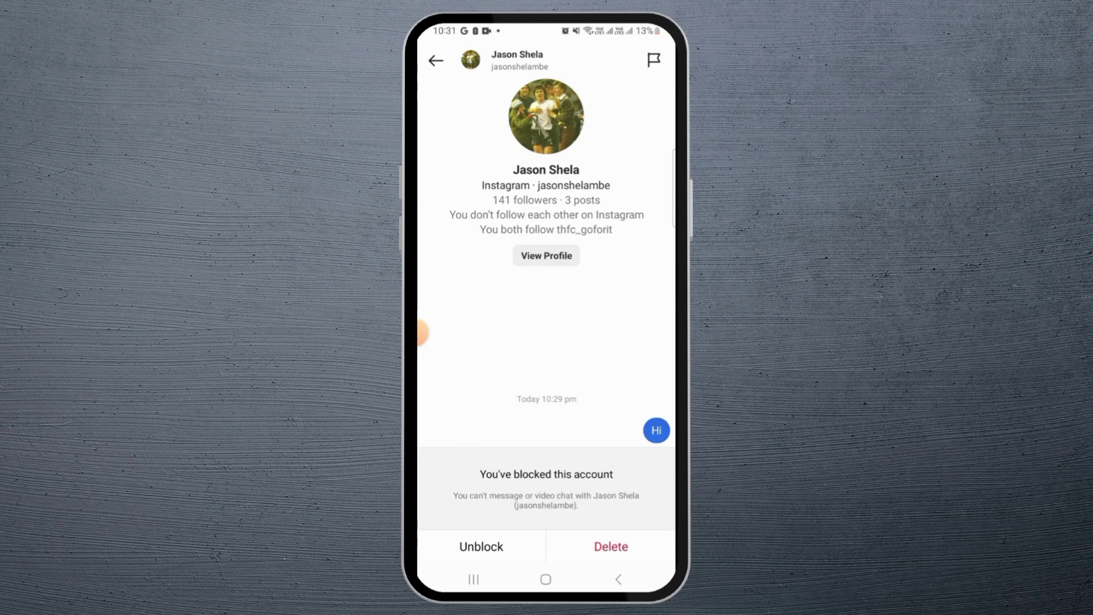
pyautogui.click(611, 547)
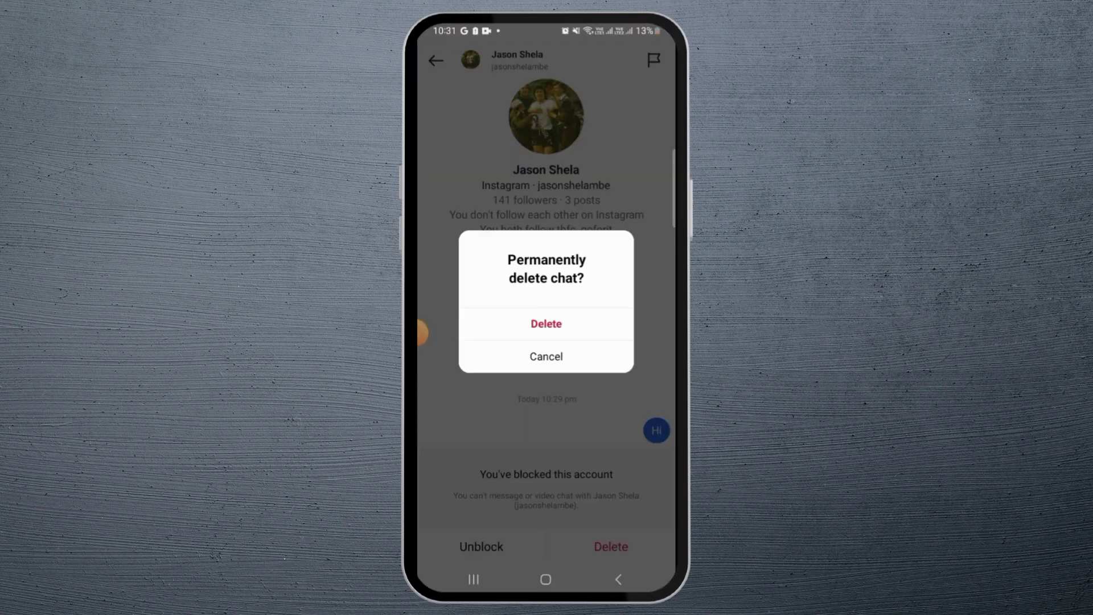
pyautogui.click(546, 324)
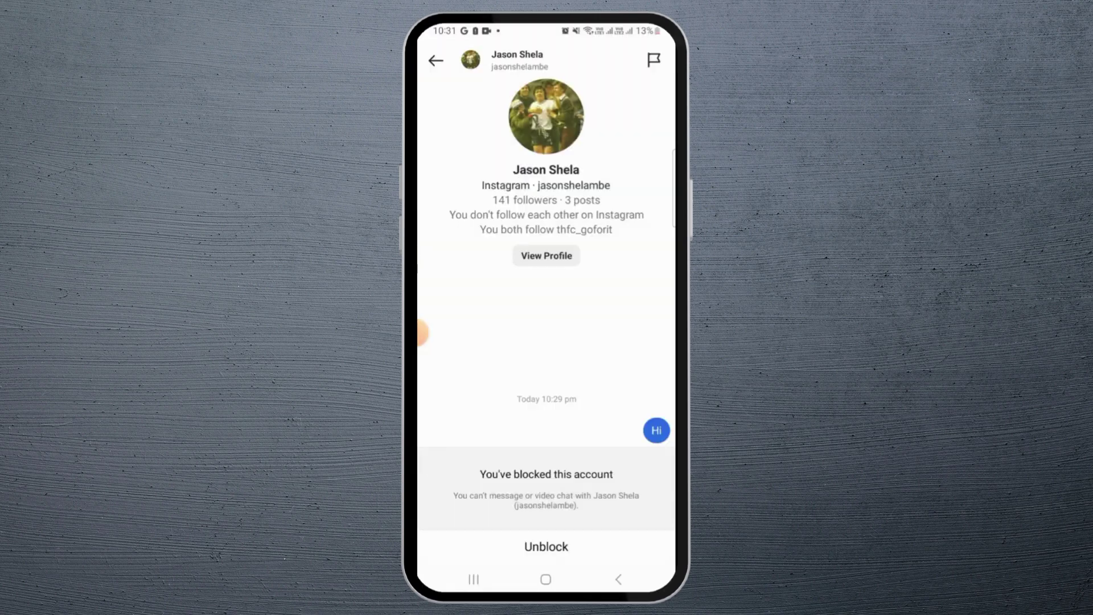
pyautogui.moveTo(547, 265); pyautogui.dragTo(547, 342)
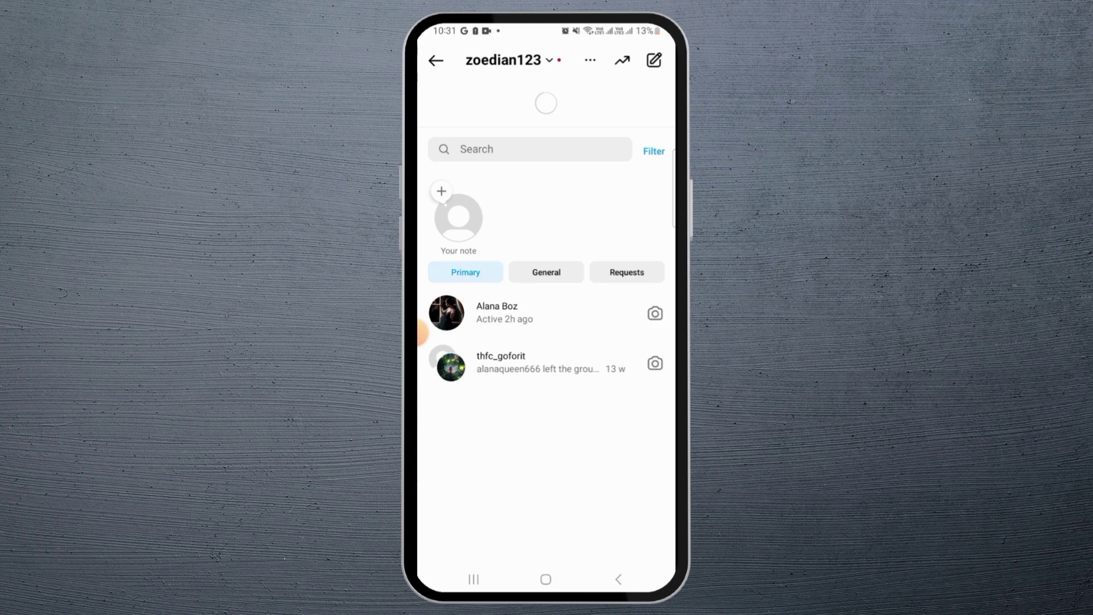